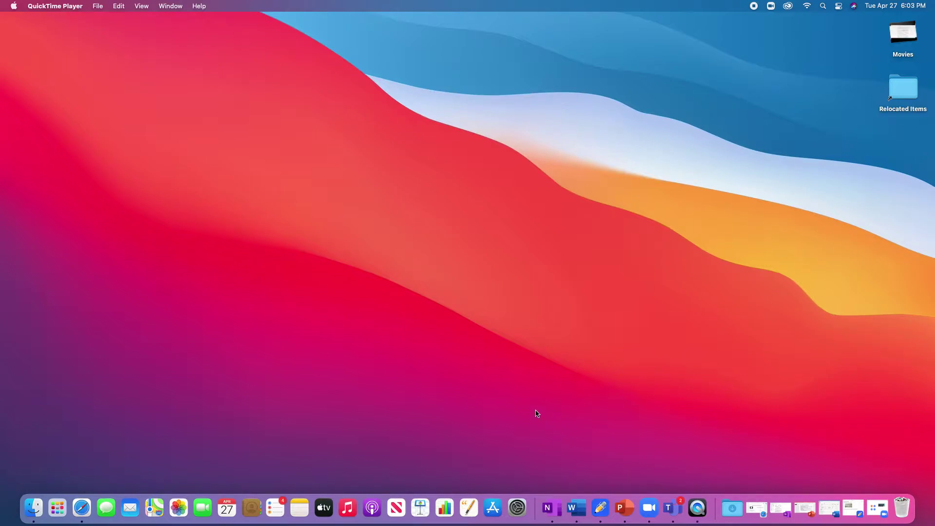
Click the empty desktop so Finder replaces QuickTime Player as the active app
{"action": "left_click", "coordinate": [536, 413]}
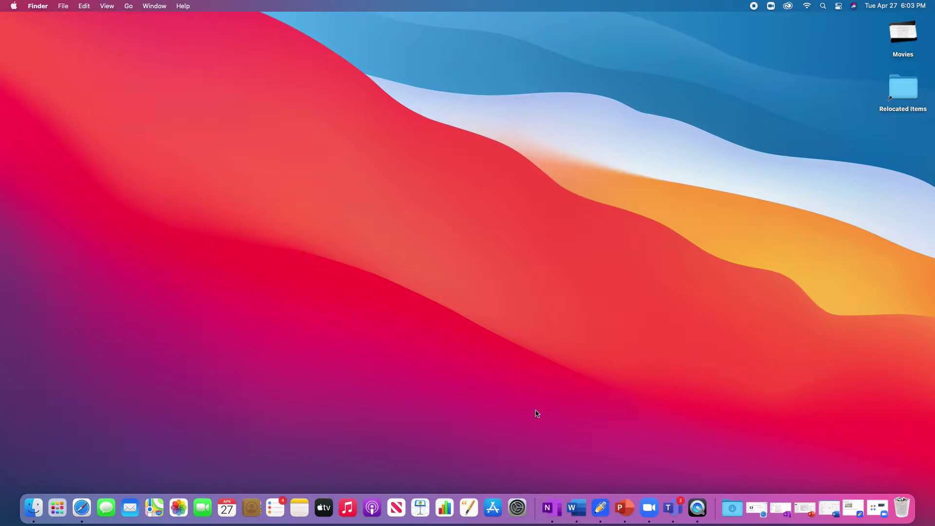
Launch MindNode through a Spotlight search for 'mindnode'
{"action": "key", "text": "m"}
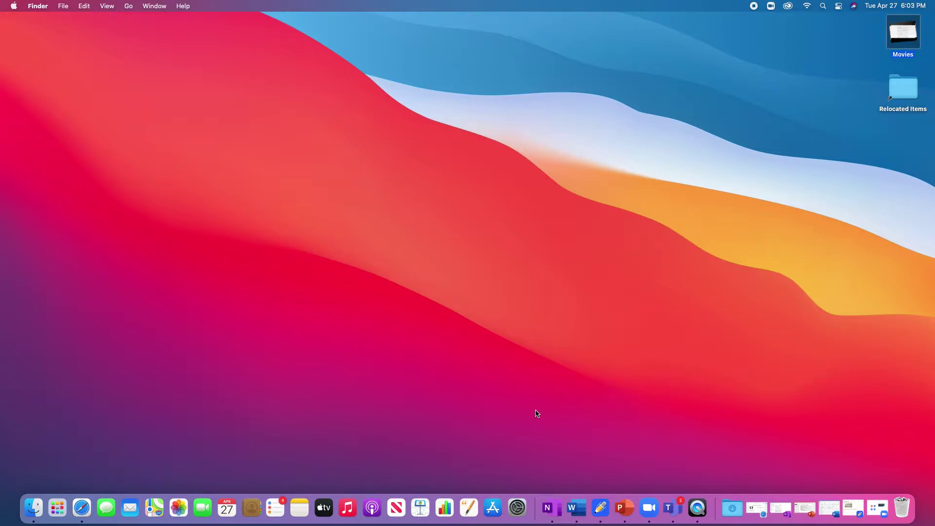
{"action": "key", "text": "super+space"}
{"action": "type", "text": "mindnode"}
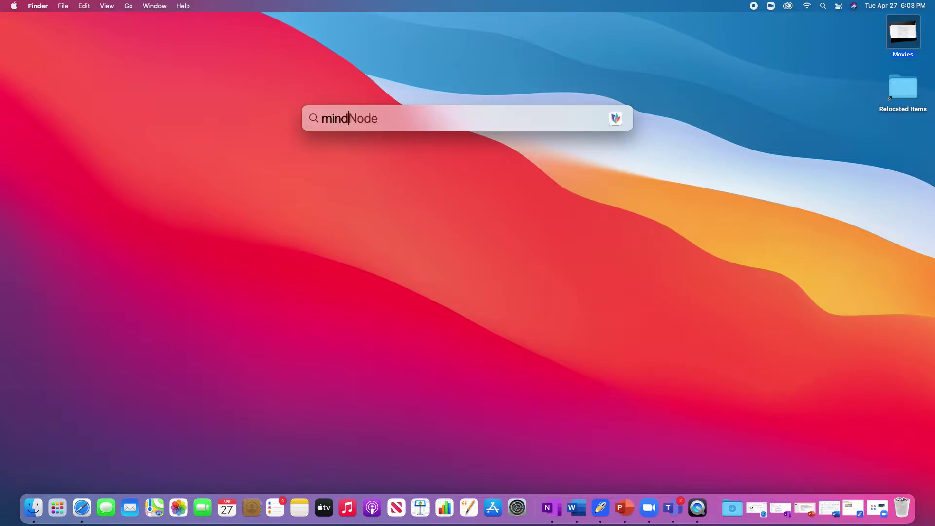
{"action": "key", "text": "Return"}
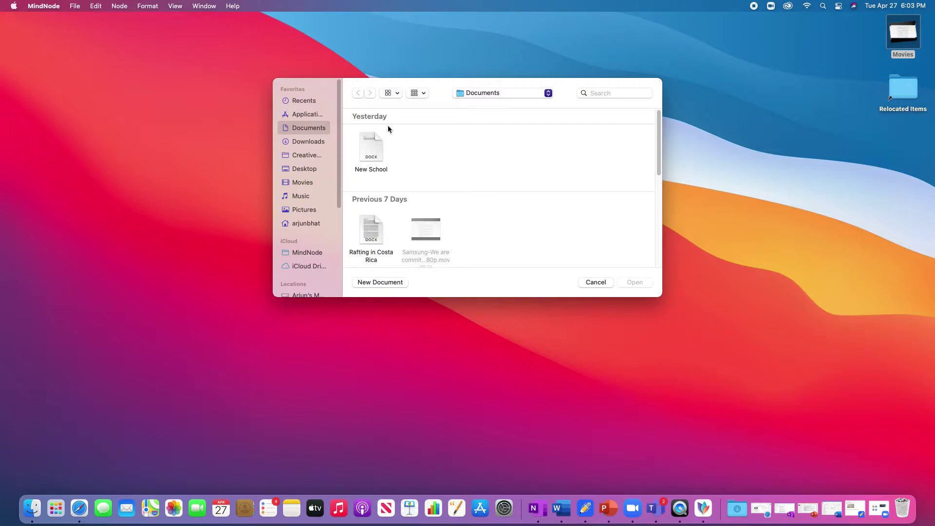
{"action": "mouse_move", "coordinate": [425, 224]}
Create a new blank mind map, stretch its window full width, and confirm the iHelp root title
{"action": "left_click", "coordinate": [394, 282]}
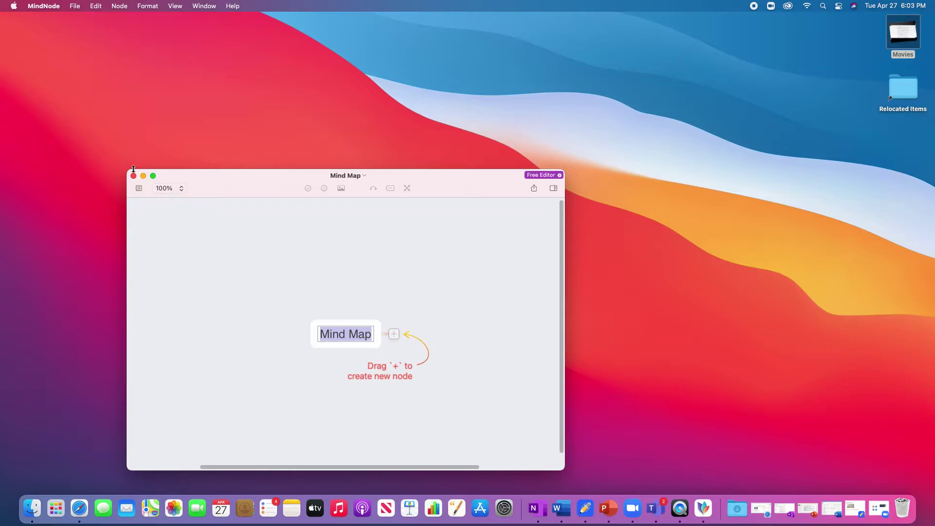
{"action": "left_click_drag", "start_coordinate": [127, 170], "coordinate": [0, 13]}
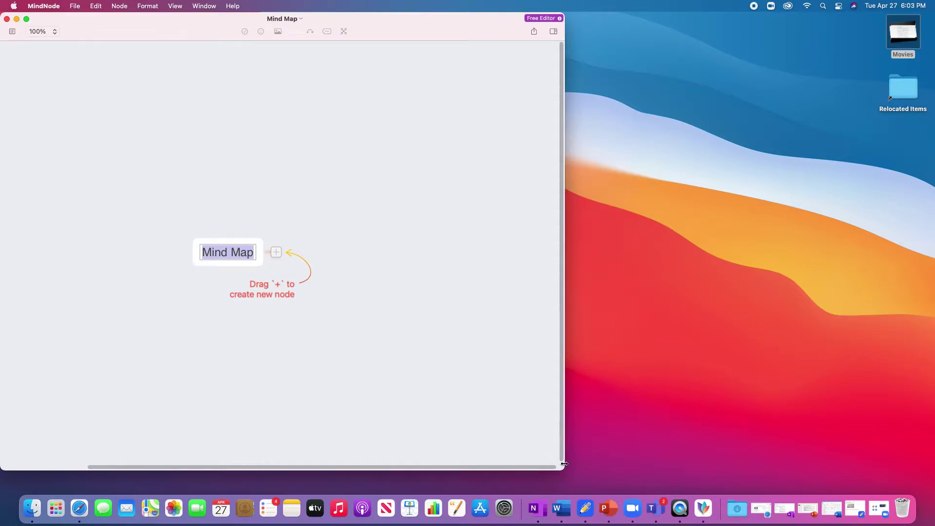
{"action": "left_click_drag", "start_coordinate": [564, 463], "coordinate": [934, 481]}
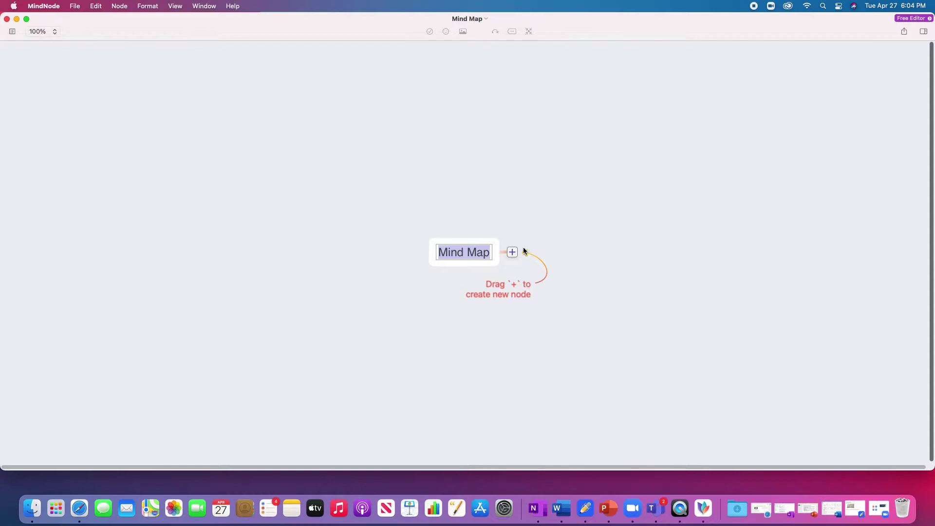
{"action": "key", "text": "Return"}
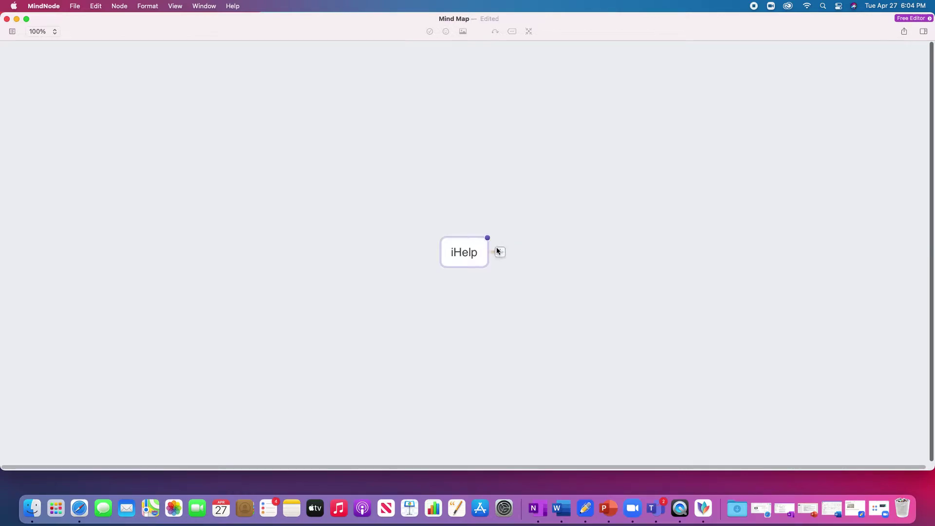
Add the branch 'It's a new type of tech support' and an empty branch on iHelp's left
{"action": "left_click", "coordinate": [499, 252]}
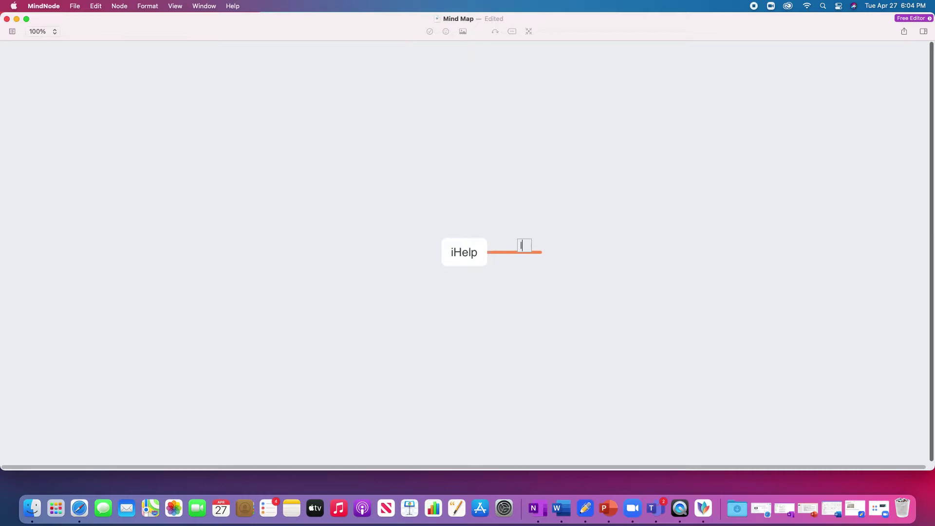
{"action": "type", "text": "It's a new type of tech support"}
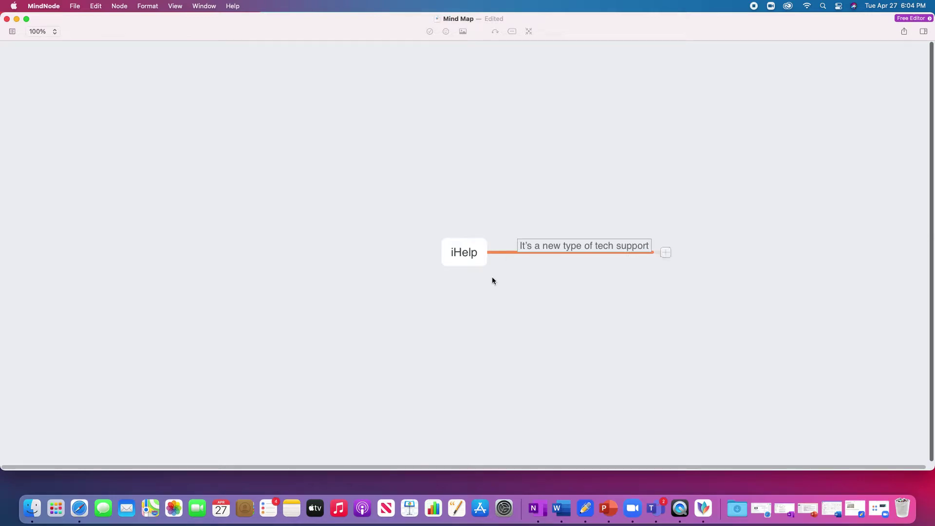
{"action": "key", "text": "Return"}
{"action": "left_click", "coordinate": [512, 286]}
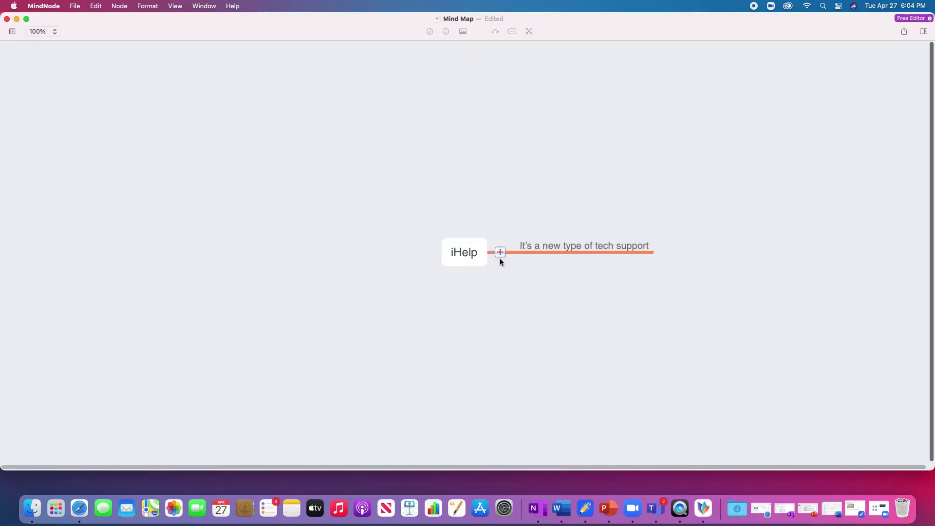
{"action": "left_click_drag", "start_coordinate": [500, 253], "coordinate": [408, 204]}
{"action": "mouse_move", "coordinate": [428, 250]}
{"action": "left_mouse_down"}
{"action": "mouse_move", "coordinate": [576, 291]}
{"action": "mouse_move", "coordinate": [435, 257]}
{"action": "left_mouse_up"}
{"action": "left_click", "coordinate": [45, 32]}
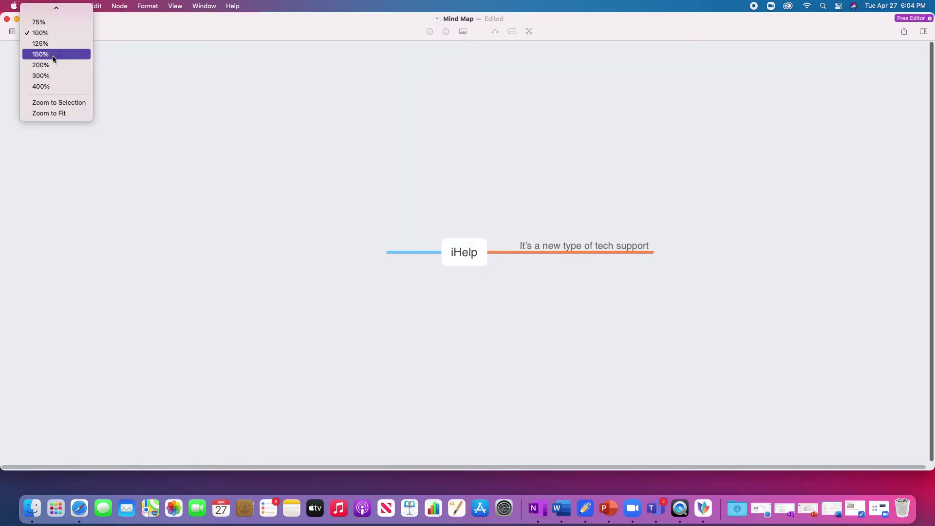
{"action": "left_click", "coordinate": [36, 32]}
{"action": "left_click", "coordinate": [12, 33]}
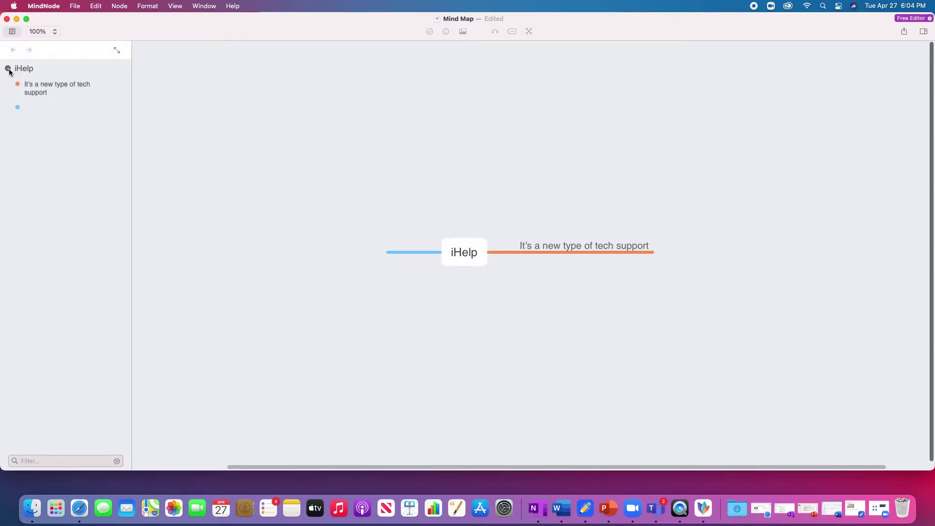
{"action": "left_click", "coordinate": [12, 32]}
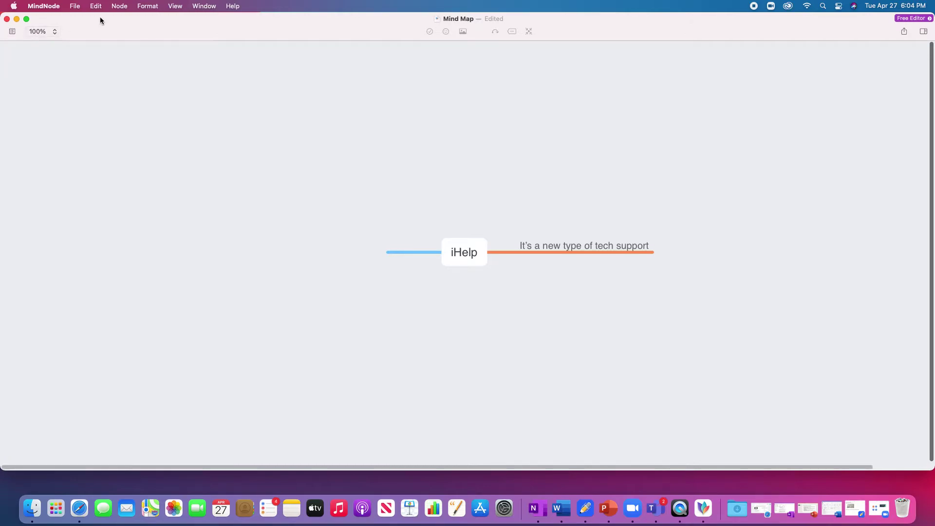
{"action": "left_click", "coordinate": [76, 6]}
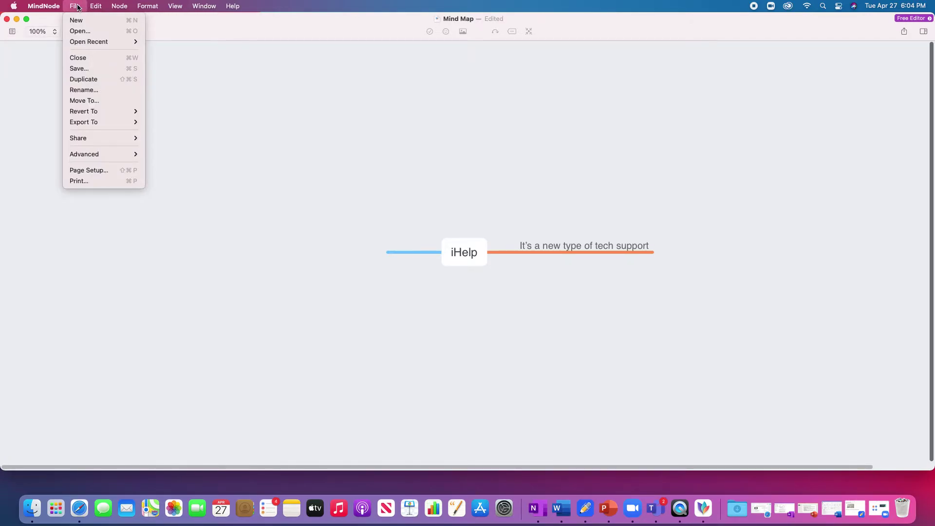
{"action": "mouse_move", "coordinate": [93, 9]}
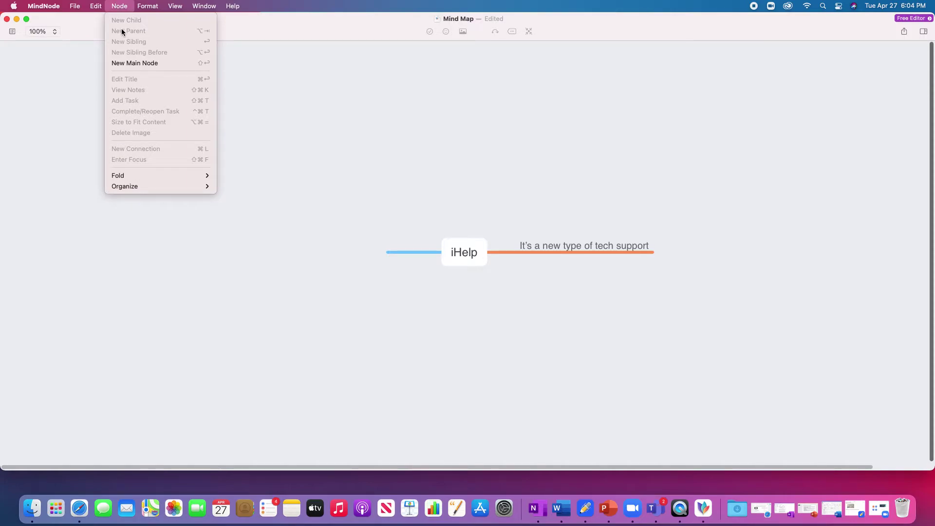
Add two empty child nodes under the 'It's a new type of tech support' branch
{"action": "left_click", "coordinate": [451, 237]}
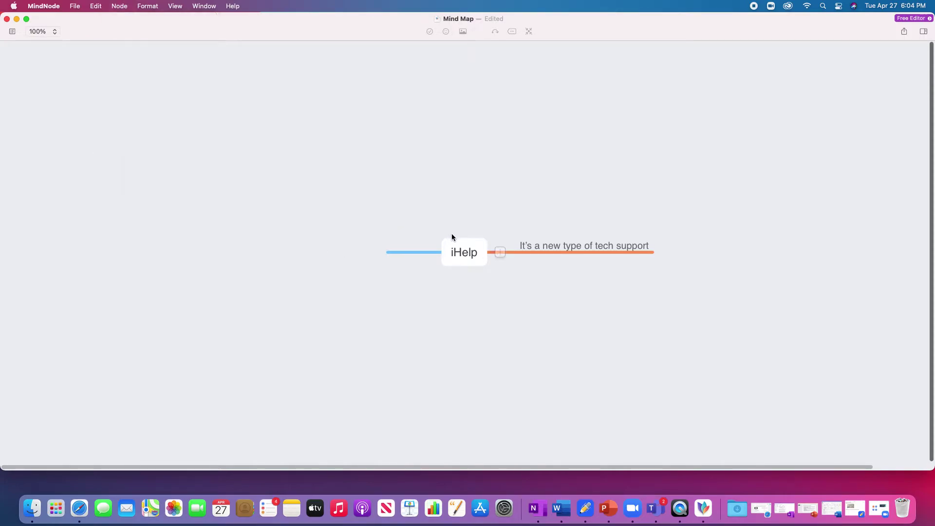
{"action": "left_click", "coordinate": [458, 248]}
{"action": "left_click", "coordinate": [118, 4]}
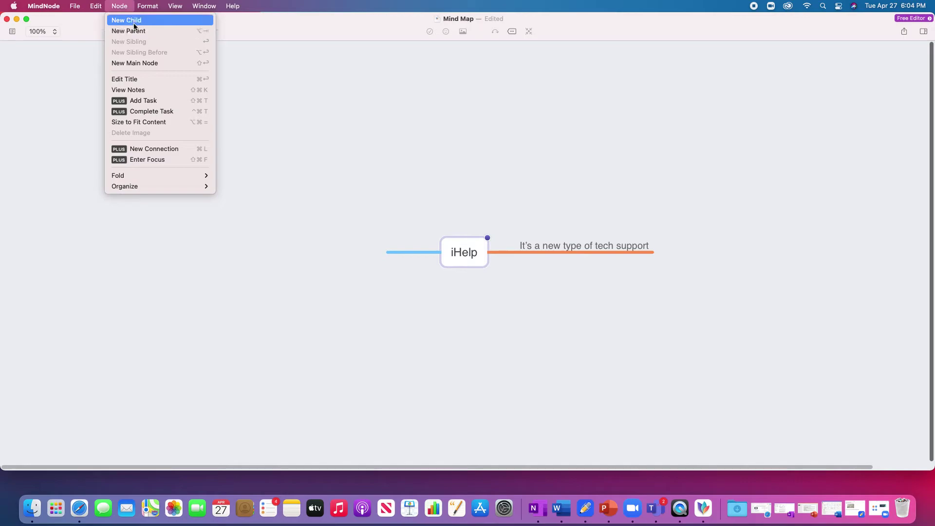
{"action": "left_click", "coordinate": [556, 149]}
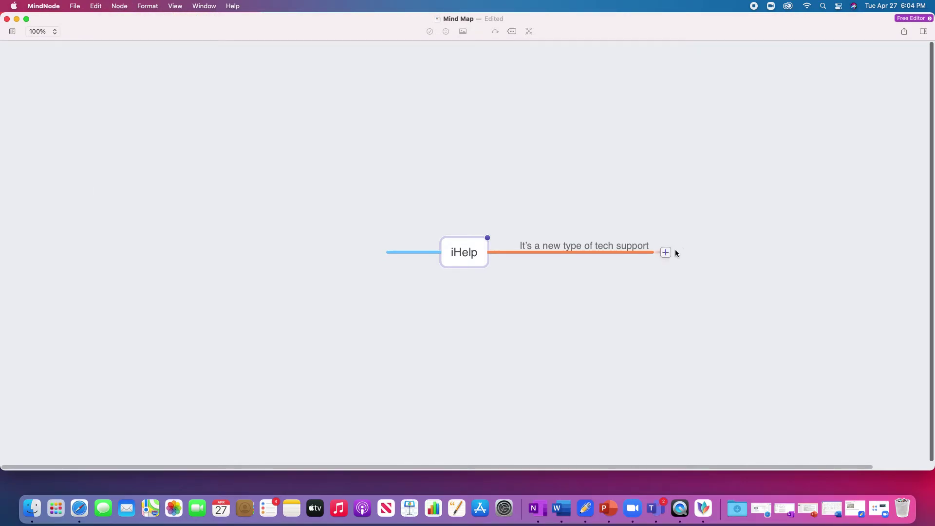
{"action": "left_click", "coordinate": [666, 252]}
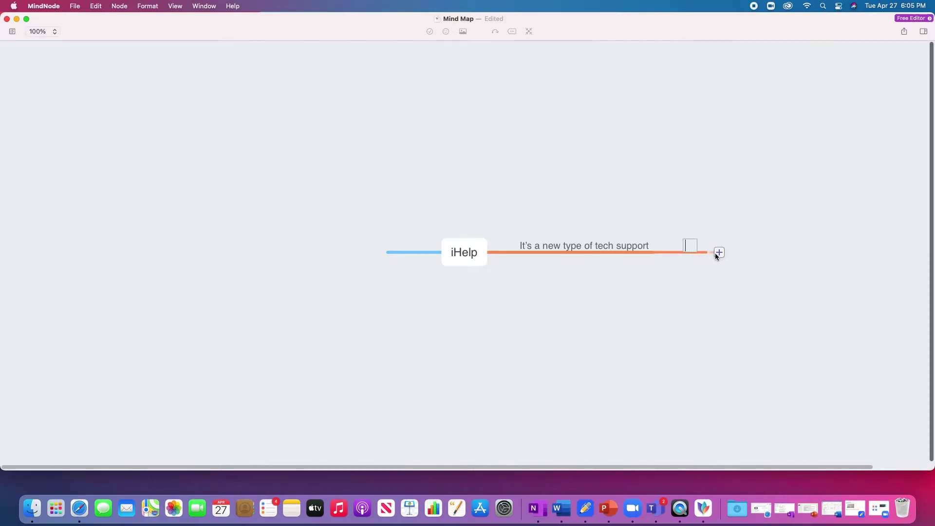
{"action": "left_click", "coordinate": [716, 253]}
{"action": "left_click", "coordinate": [719, 253]}
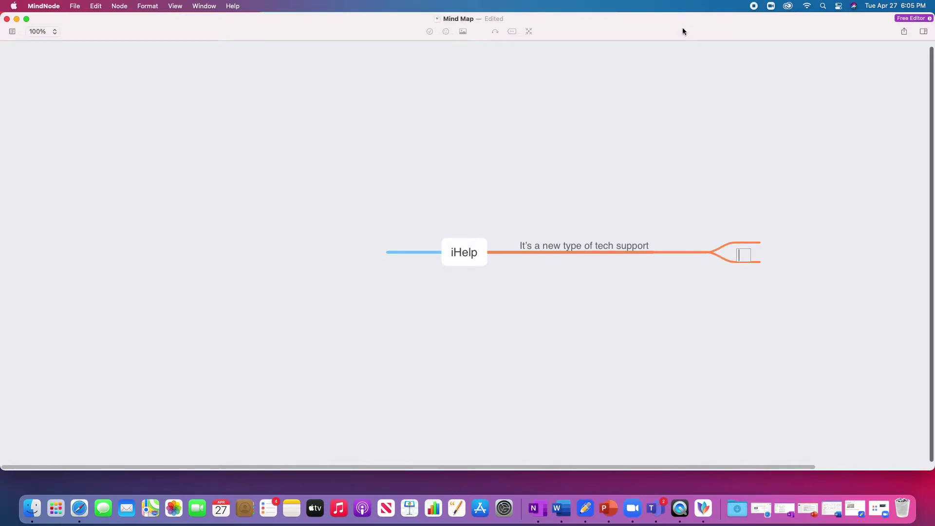
Preview the PLUS upgrade's feature pages, then close the subscription offer
{"action": "left_click", "coordinate": [908, 19]}
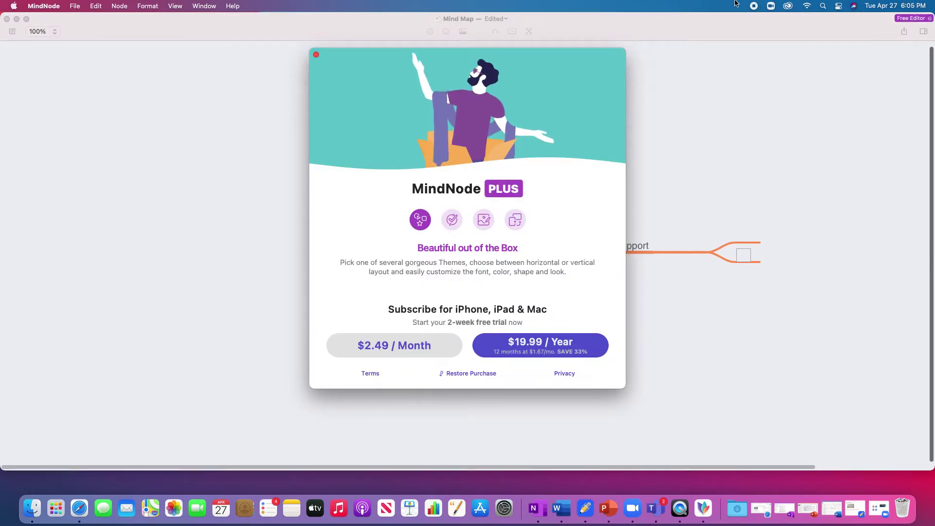
{"action": "left_click", "coordinate": [454, 219]}
{"action": "left_click", "coordinate": [425, 213]}
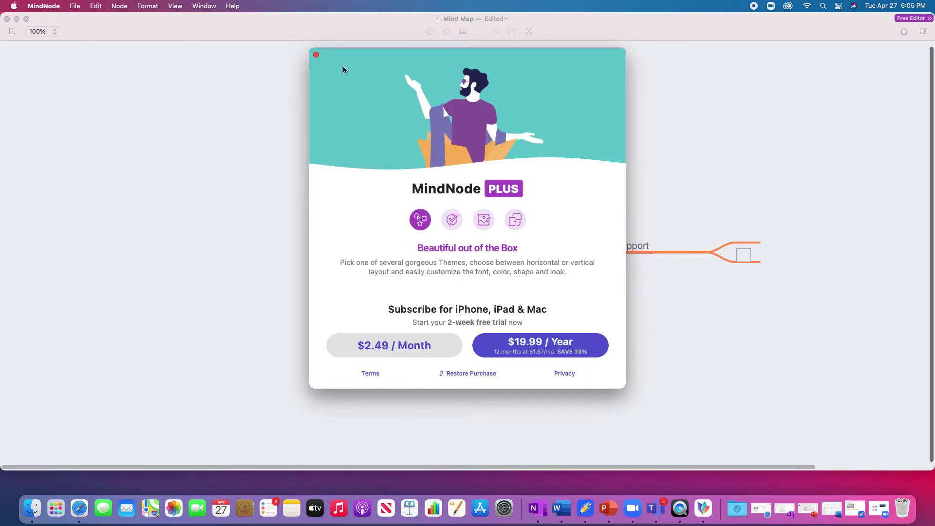
{"action": "left_click", "coordinate": [316, 54]}
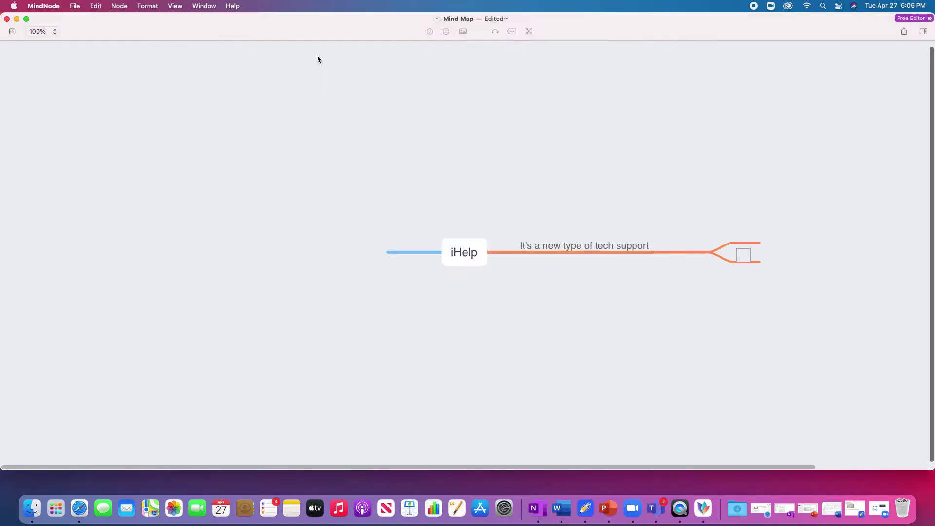
Browse the inspector's format, theme and notes panels, hide it, and bring up the Share options
{"action": "left_click", "coordinate": [923, 32]}
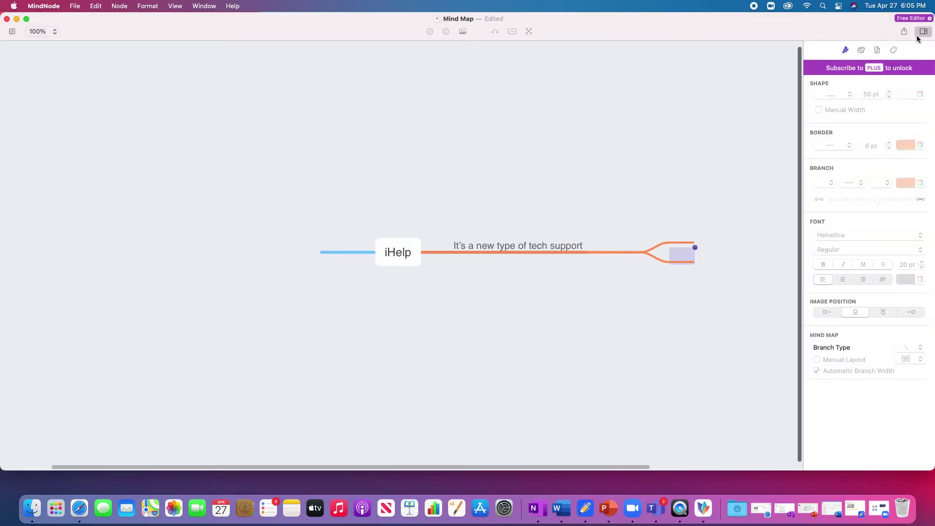
{"action": "left_click", "coordinate": [862, 49]}
{"action": "left_click", "coordinate": [876, 53]}
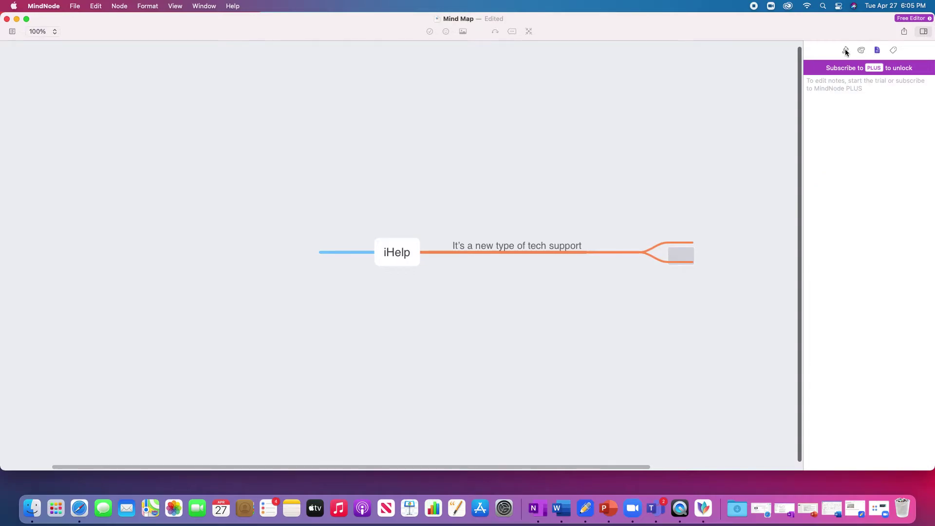
{"action": "left_click", "coordinate": [842, 49]}
{"action": "left_click", "coordinate": [918, 32]}
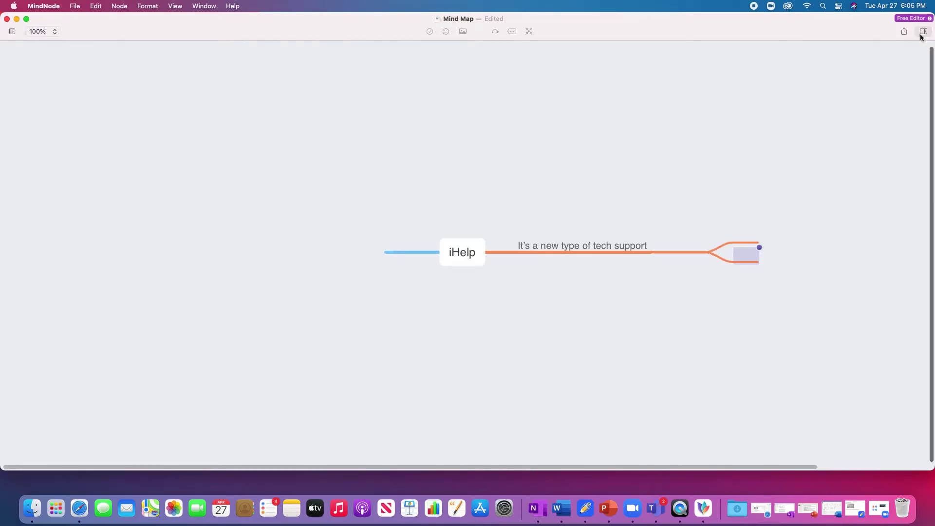
{"action": "left_click", "coordinate": [908, 33]}
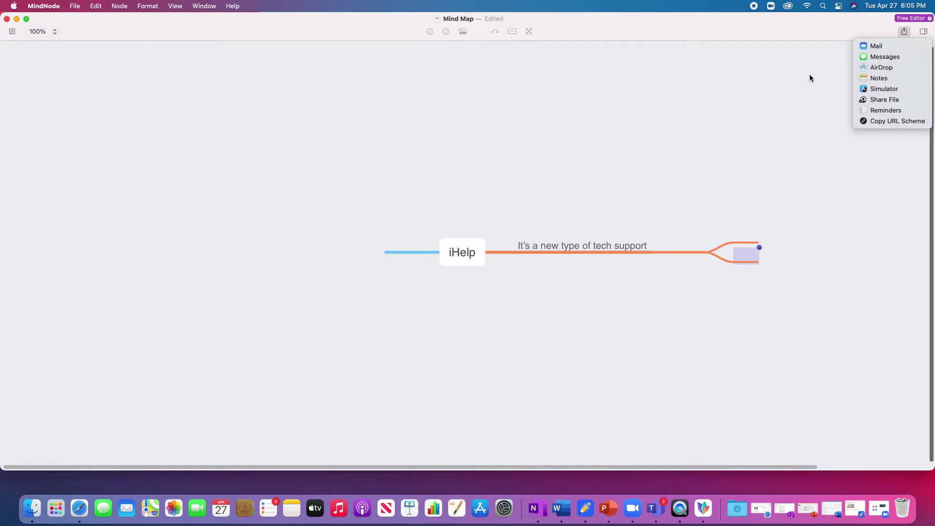
Rename the document from 'Mind Map' to 'iHelp'
{"action": "left_click", "coordinate": [788, 57]}
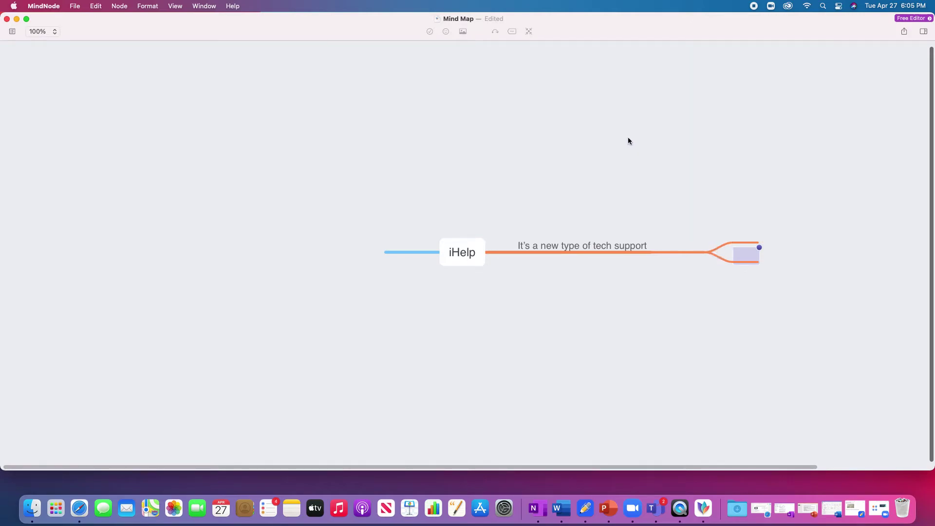
{"action": "left_click", "coordinate": [462, 19]}
{"action": "key", "text": "BackSpace"}
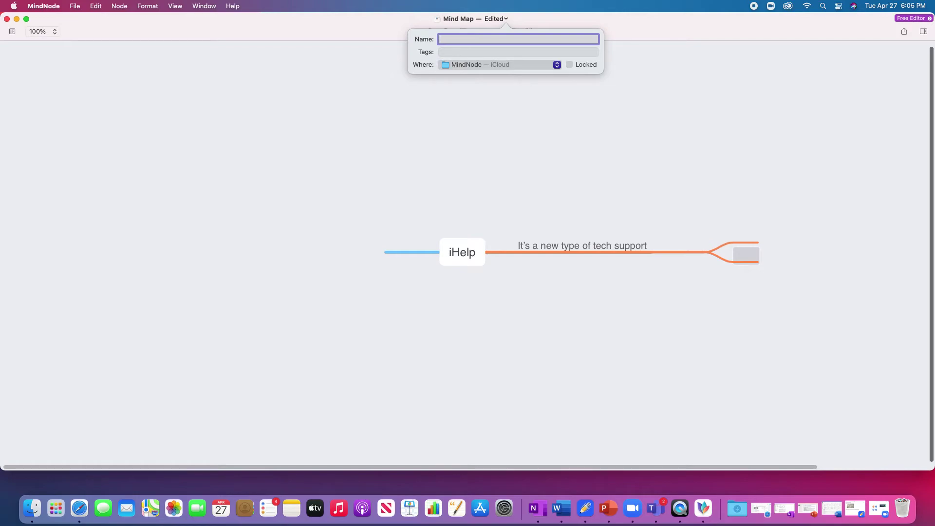
{"action": "type", "text": "iHelp"}
{"action": "left_click", "coordinate": [589, 116]}
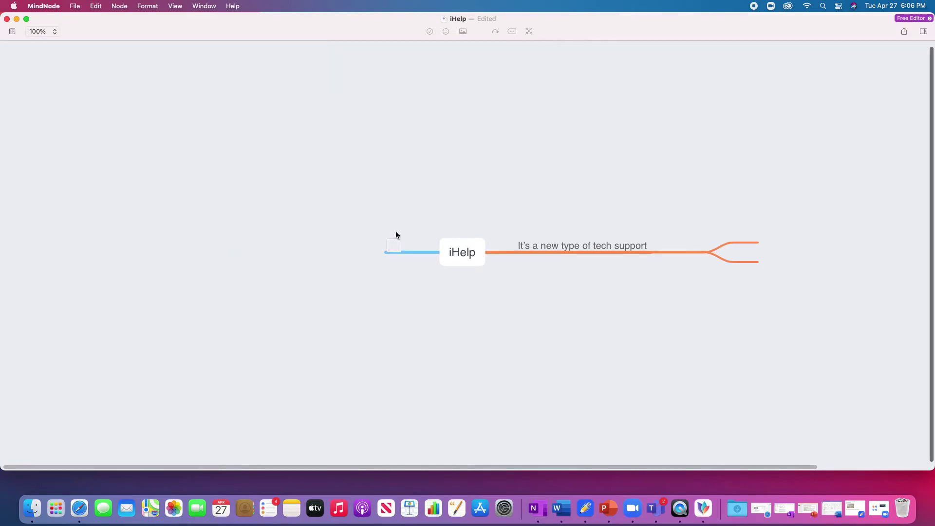
Label the left branch 'YouTube Channel'
{"action": "type", "text": "YouTube Channel"}
{"action": "key", "text": "Return"}
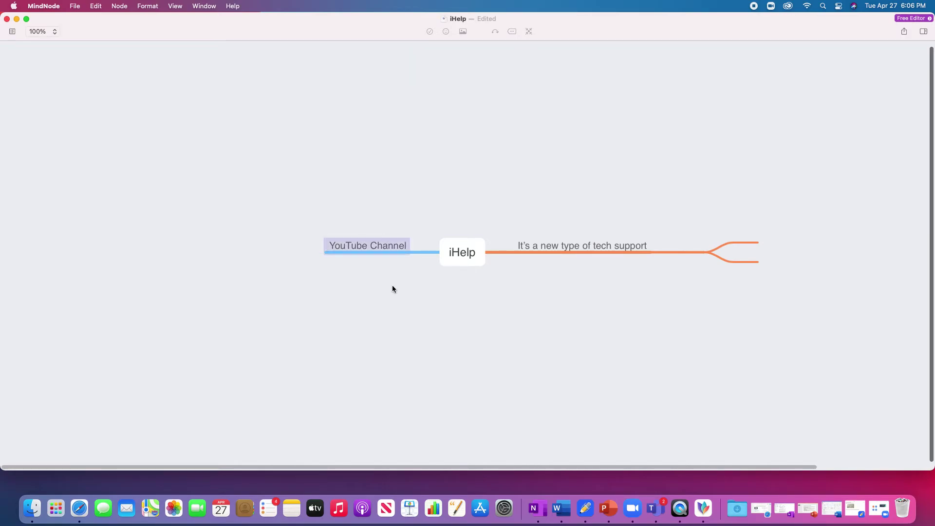
Add a branch reading 'Our parent company is River House Studios'
{"action": "left_click", "coordinate": [392, 285]}
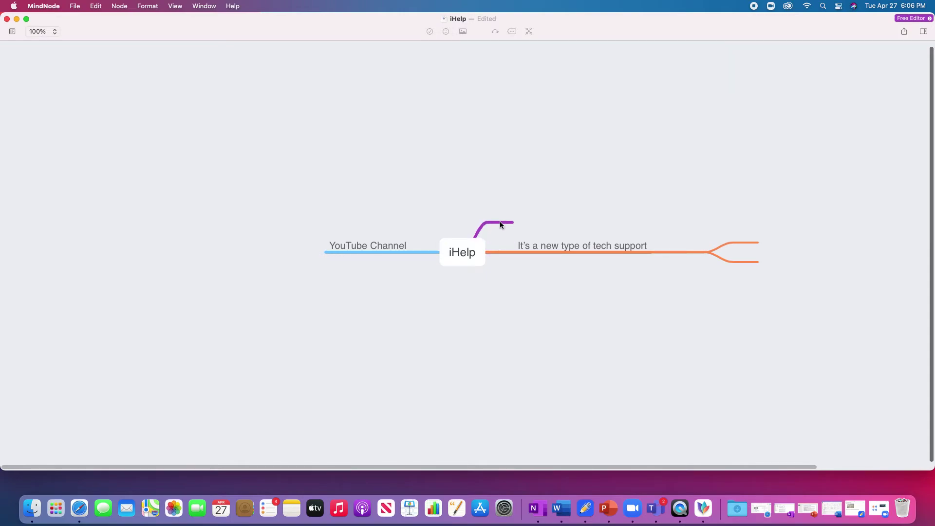
{"action": "type", "text": "Our"}
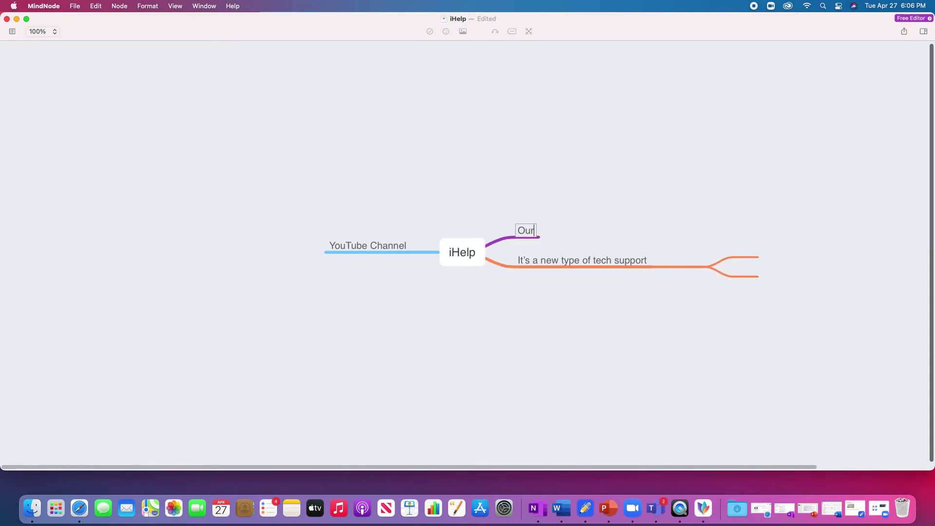
{"action": "type", "text": " parent company "}
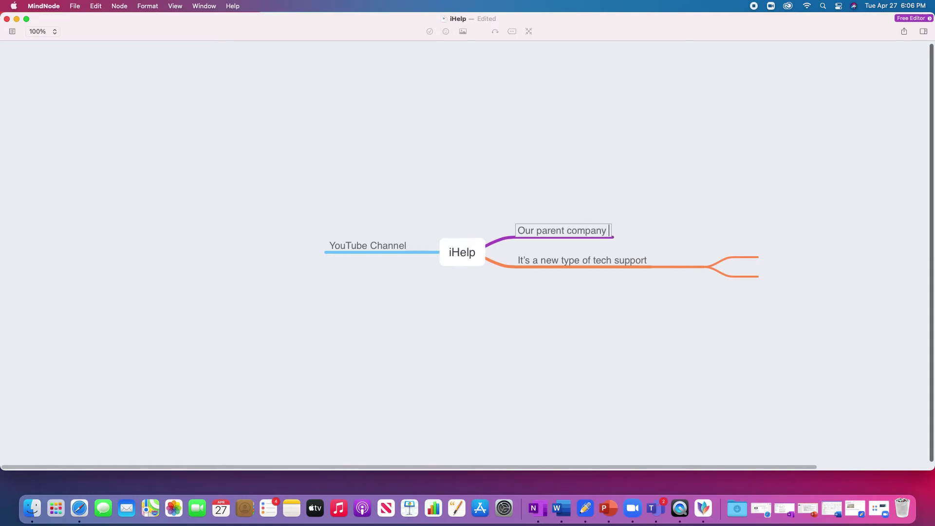
{"action": "type", "text": "is River H"}
{"action": "type", "text": "ouse Studios"}
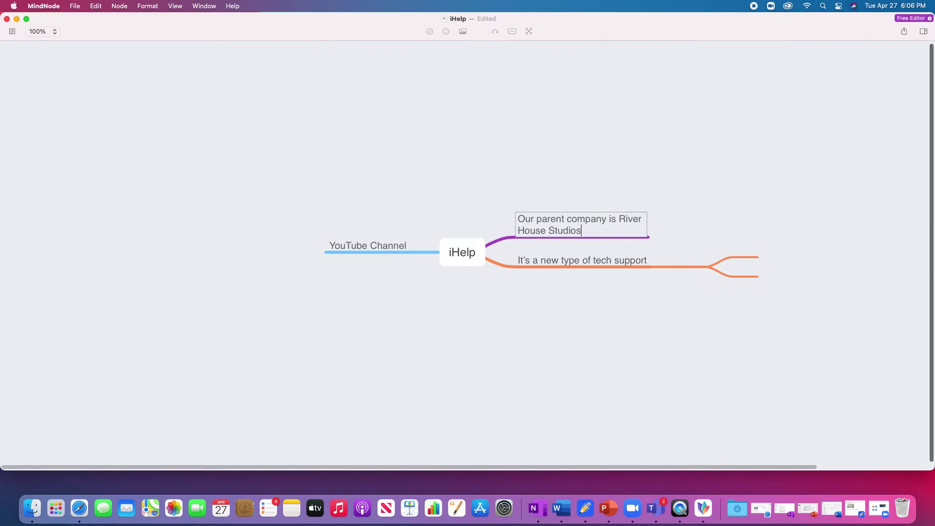
{"action": "key", "text": "Escape"}
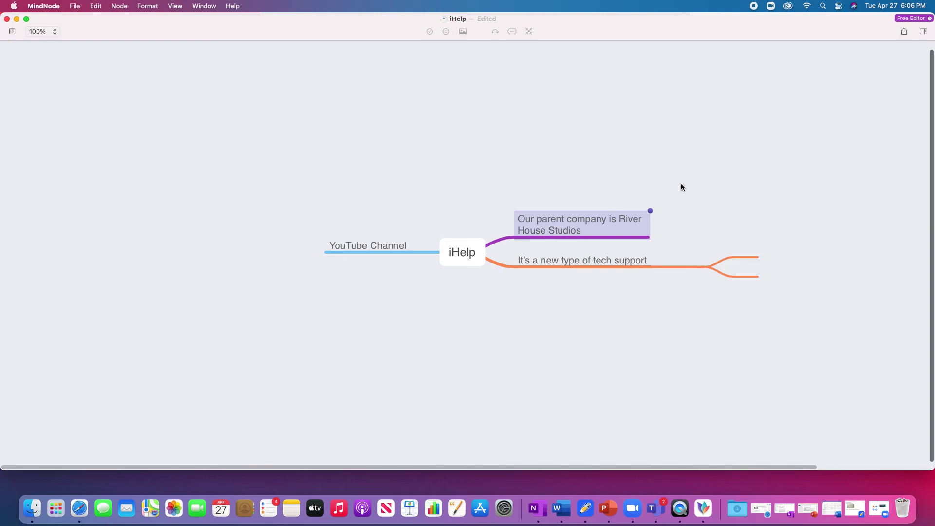
Close the notification widgets and the parent company node's context menu to reveal the whole map
{"action": "left_click", "coordinate": [893, 6]}
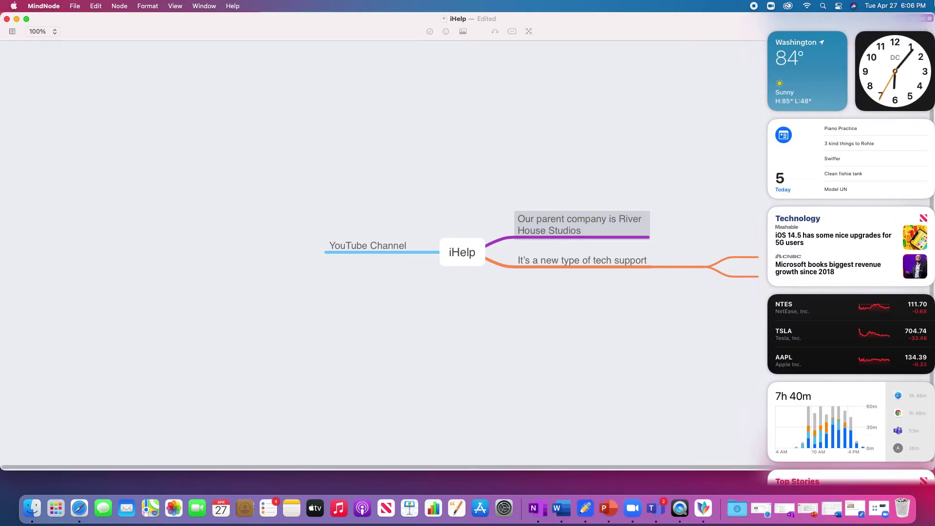
{"action": "left_click", "coordinate": [894, 6]}
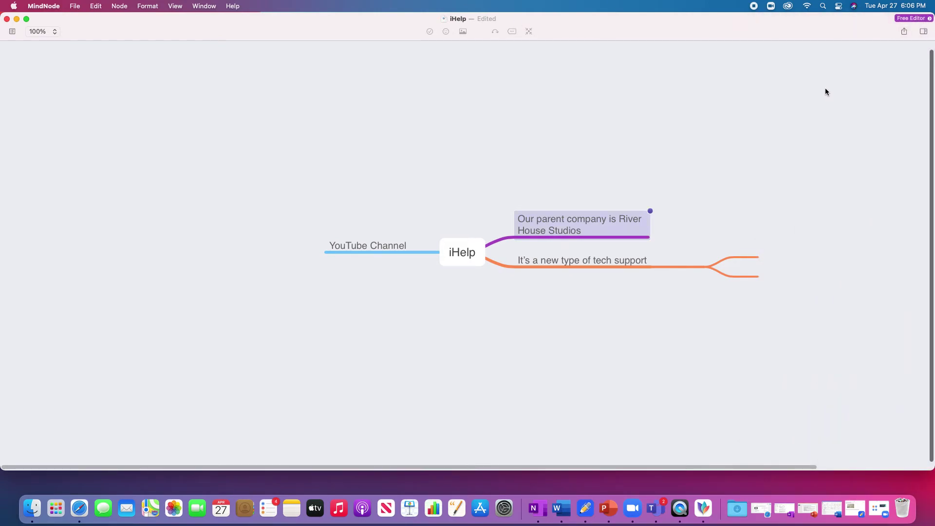
{"action": "right_click", "coordinate": [627, 223]}
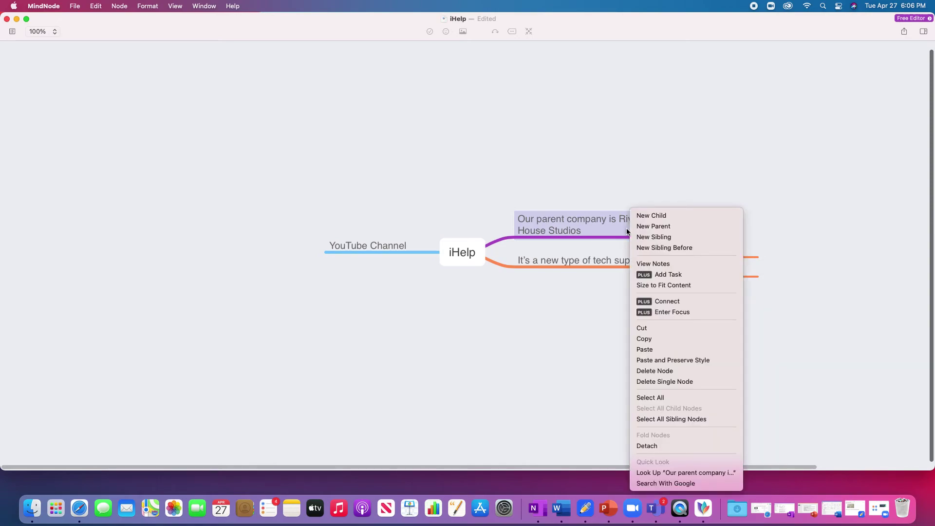
{"action": "left_click", "coordinate": [617, 165]}
{"action": "left_click", "coordinate": [615, 161]}
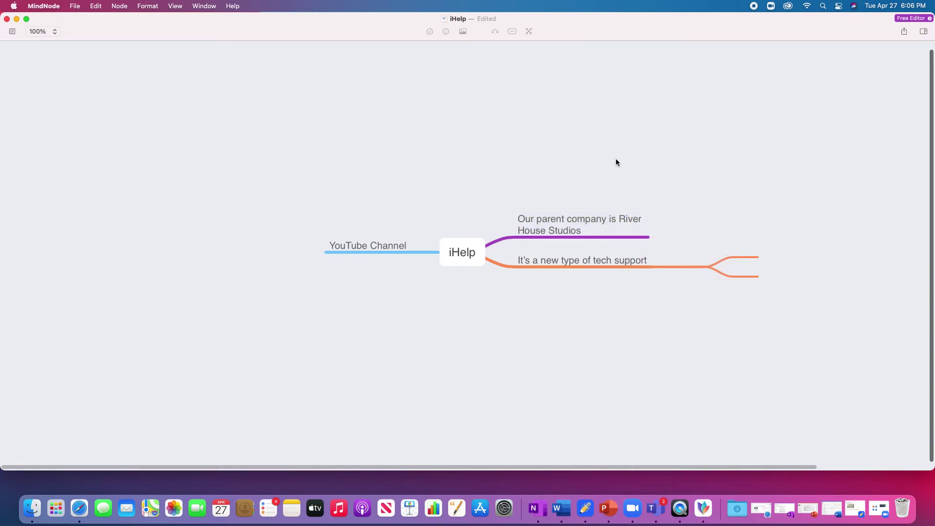